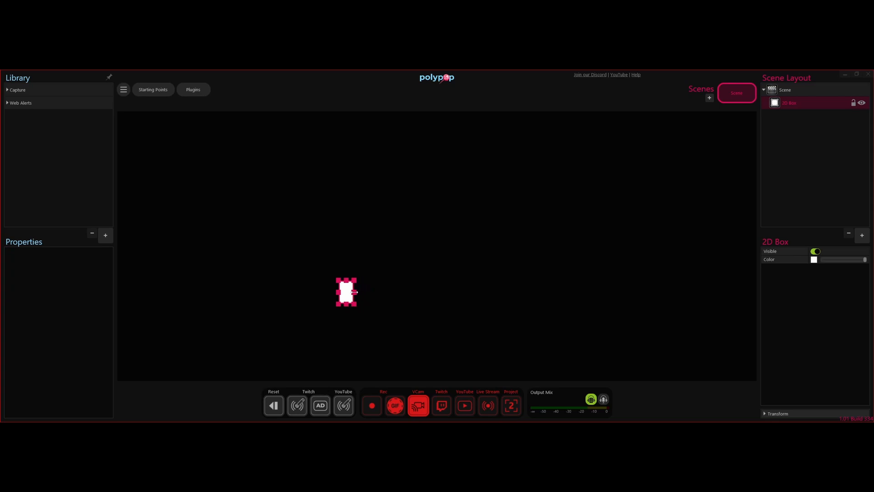
# Step: Move the white 2D box to the middle of the canvas and expand its Transform properties
pyautogui.moveTo(350, 294); pyautogui.dragTo(437, 243)
pyautogui.click(441, 169)
pyautogui.hotkey('ctrl', 'z')
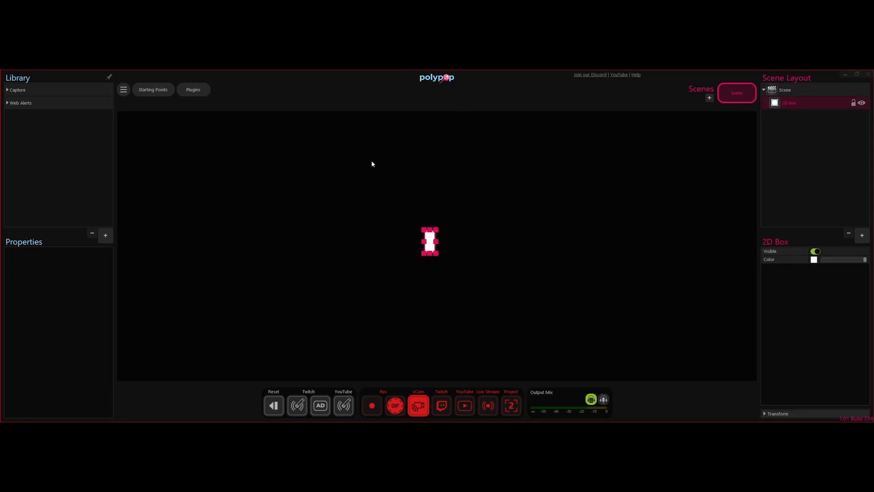
pyautogui.click(763, 414)
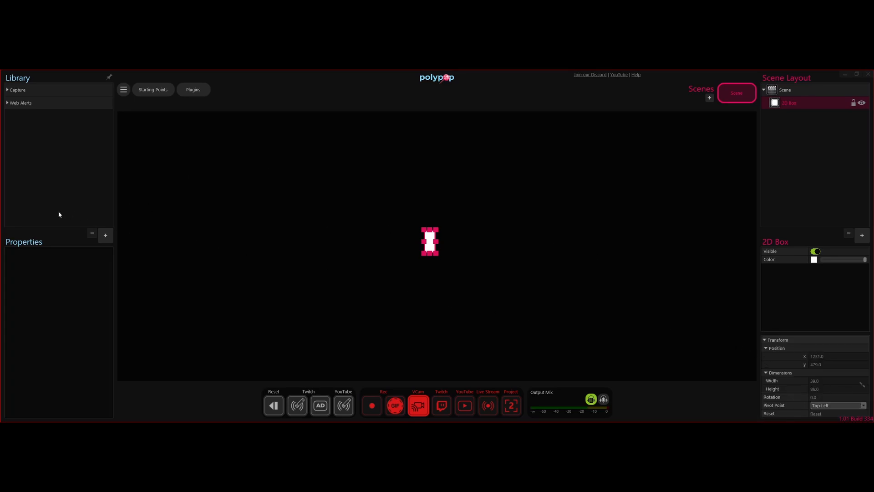
# Step: Add Global Variables to the library and create an expanded Int variable in it
pyautogui.click(105, 235)
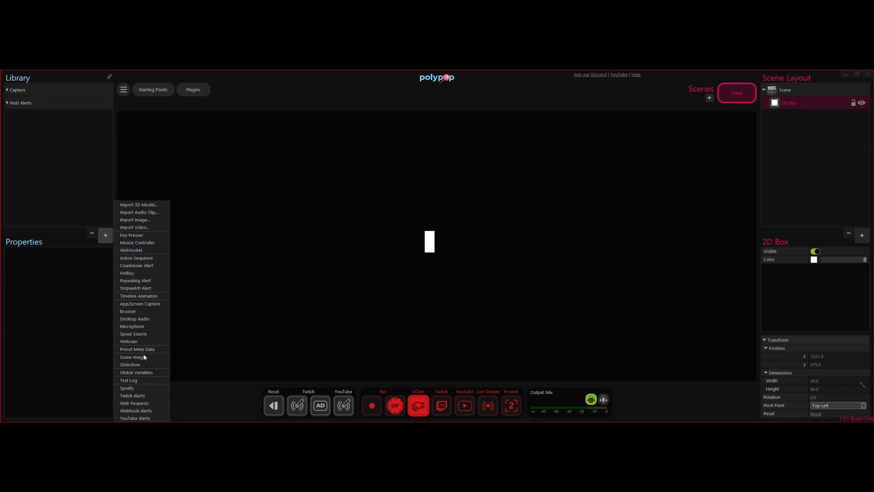
pyautogui.click(137, 372)
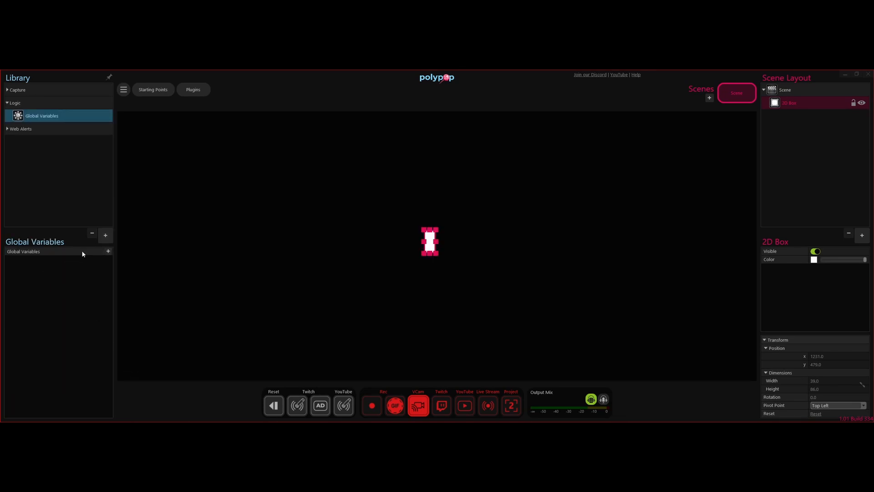
pyautogui.click(109, 251)
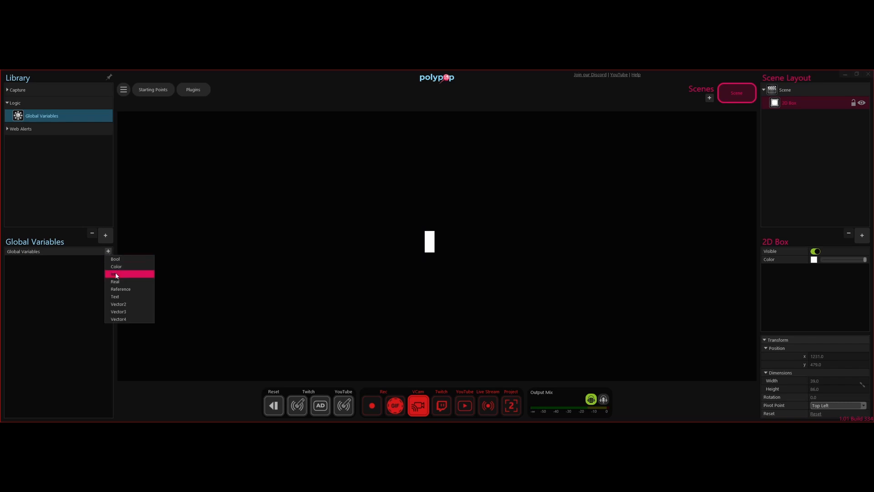
pyautogui.click(116, 273)
pyautogui.click(11, 260)
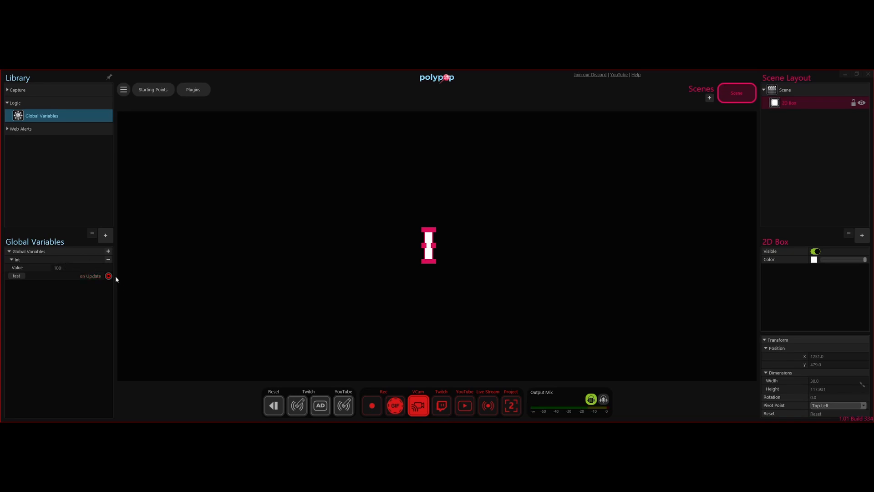
# Step: Wire the Int variable's update event to the 2D box's Dimensions with the expression vector2(30,<value>)
pyautogui.moveTo(108, 276); pyautogui.dragTo(765, 373)
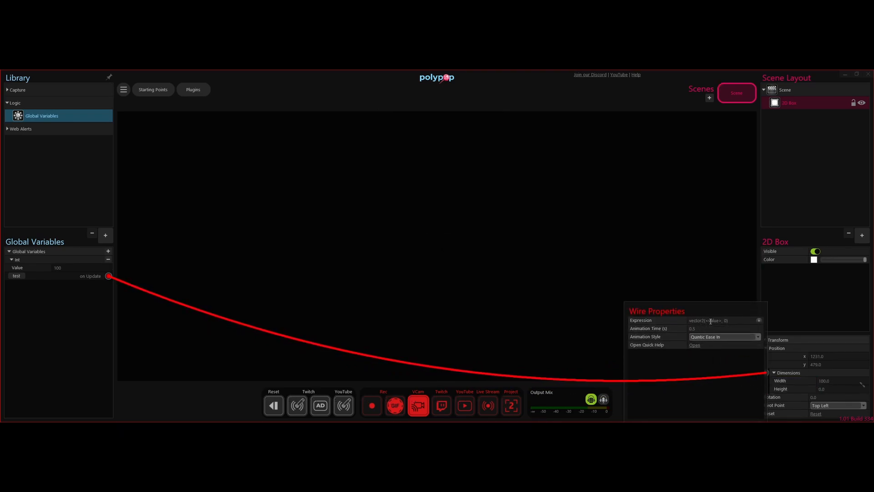
pyautogui.click(721, 320)
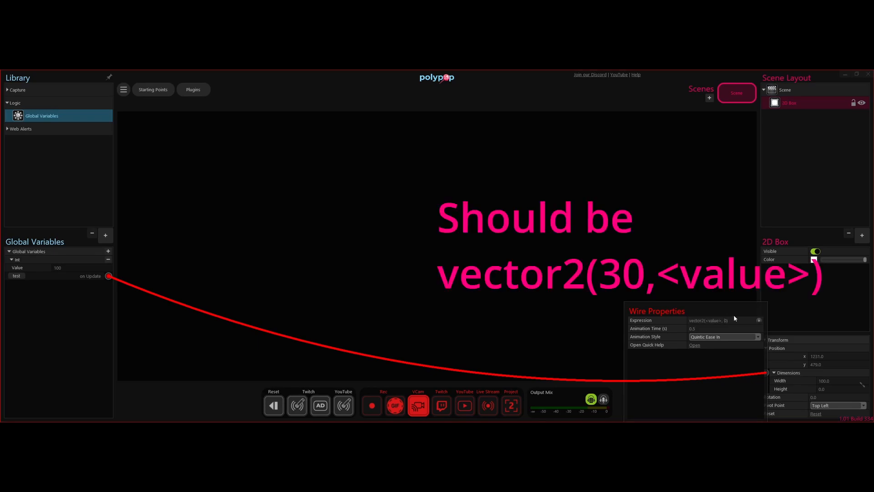
pyautogui.write('3')
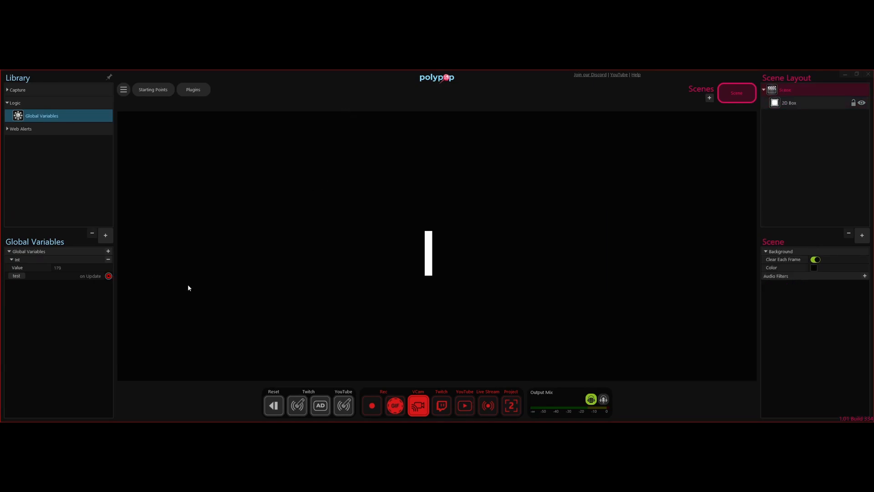
# Step: Try adjusting the Int value with the 2D box selected, and set the box's pivot point to Bottom Center
pyautogui.click(433, 254)
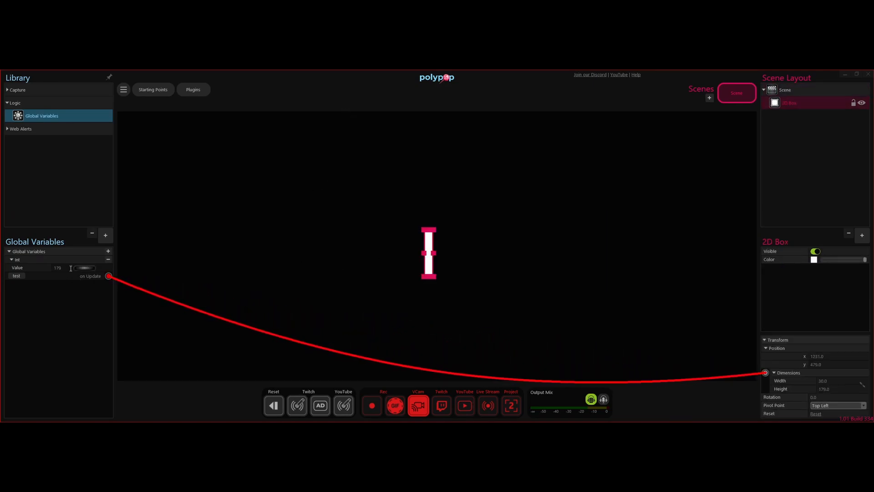
pyautogui.moveTo(77, 269)
pyautogui.mouseDown()
pyautogui.moveTo(59, 269)
pyautogui.moveTo(82, 269)
pyautogui.mouseUp()
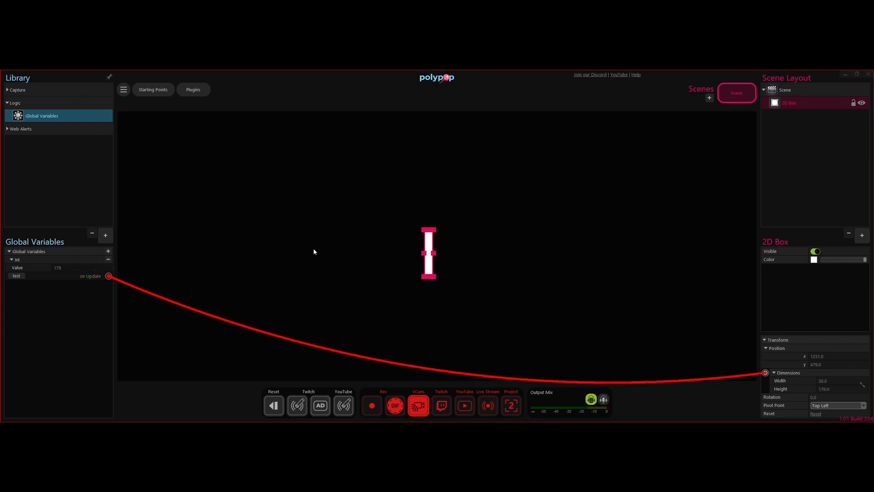
pyautogui.click(819, 405)
pyautogui.click(816, 385)
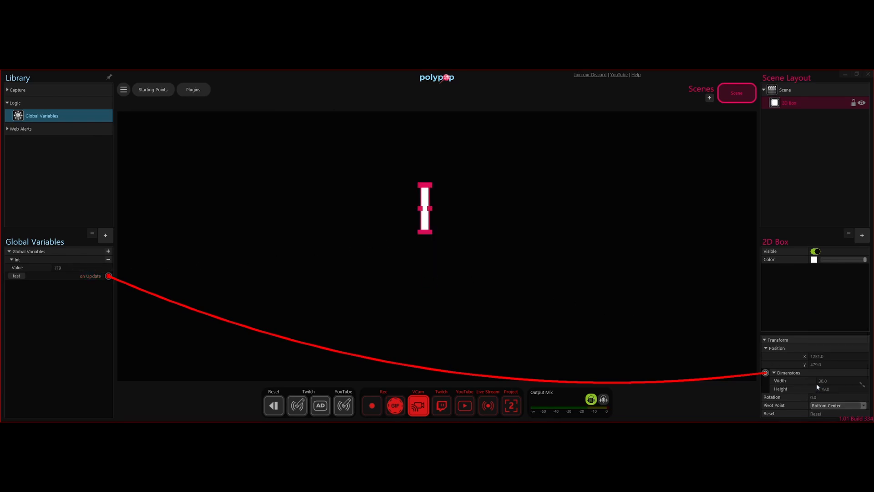
# Step: Set the Int variable's value to 86 and move the 2D box to the right part of the canvas
pyautogui.moveTo(84, 268)
pyautogui.mouseDown()
pyautogui.moveTo(54, 272)
pyautogui.moveTo(91, 260)
pyautogui.mouseUp()
pyautogui.click(316, 118)
pyautogui.moveTo(426, 227); pyautogui.dragTo(548, 329)
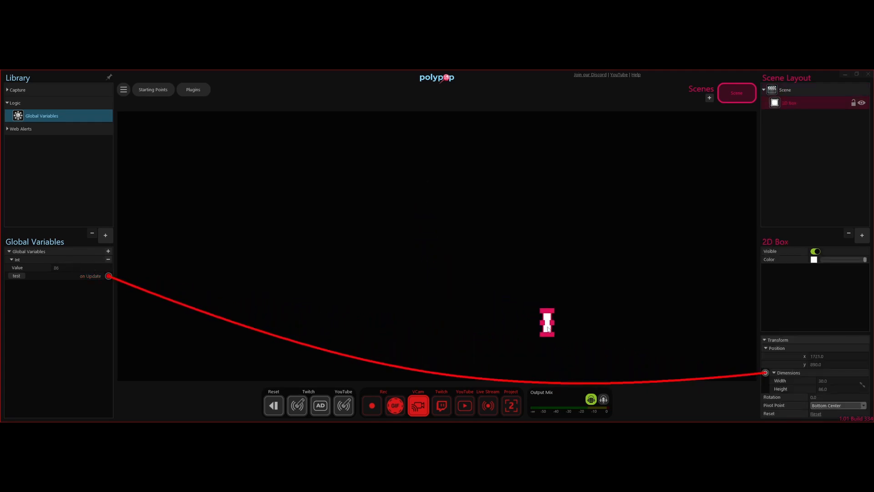
pyautogui.click(436, 271)
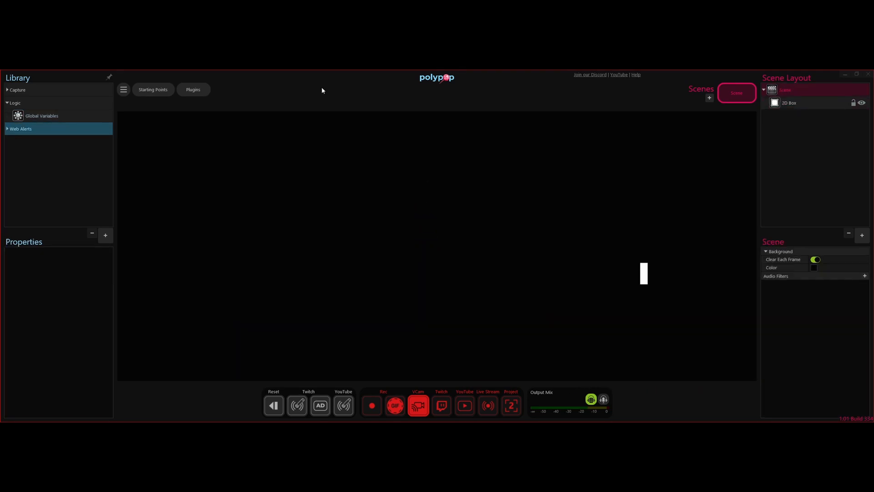
# Step: Open the Twitch Alerts source under Web Alerts and expand the settings of its !my_keyword chat alert
pyautogui.click(9, 129)
pyautogui.click(37, 142)
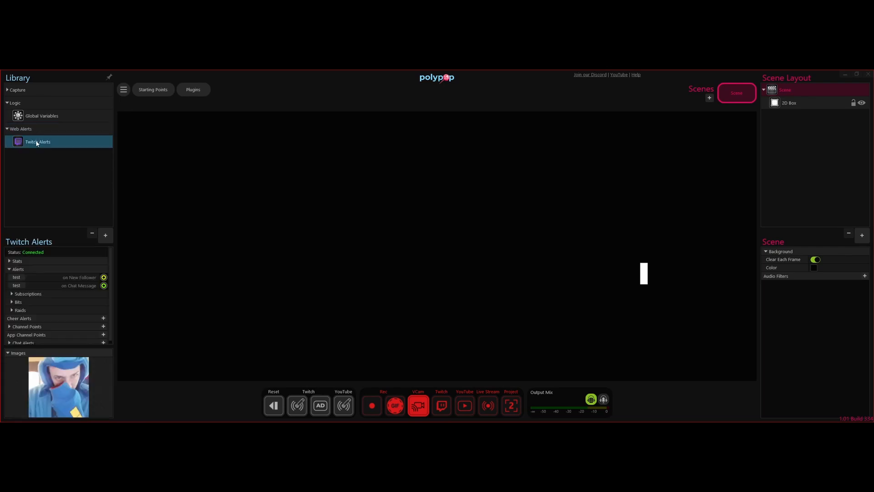
pyautogui.click(15, 353)
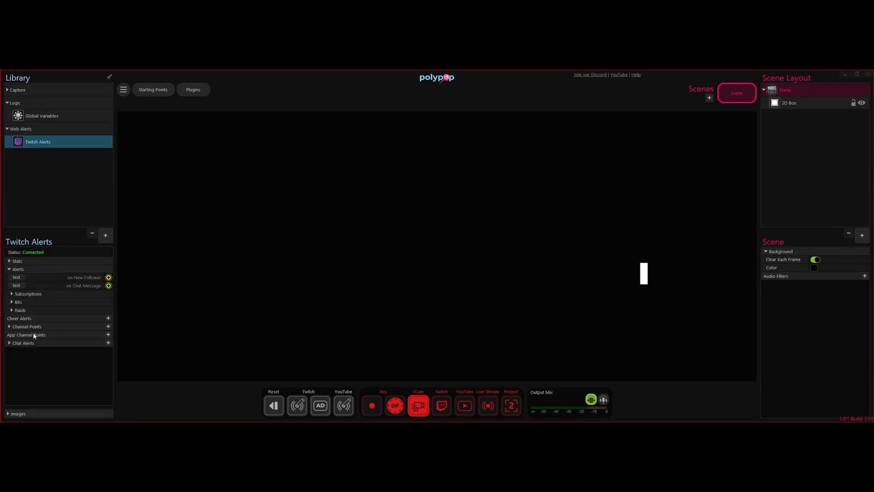
pyautogui.click(9, 270)
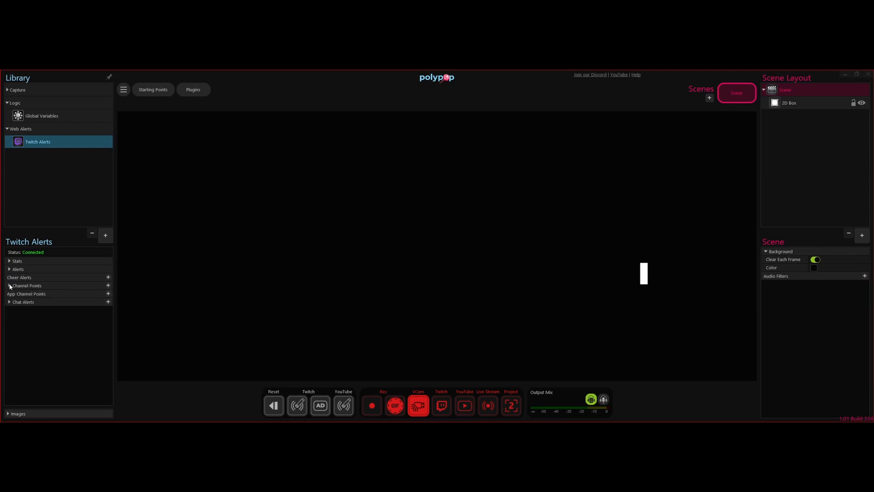
pyautogui.click(10, 302)
pyautogui.click(12, 310)
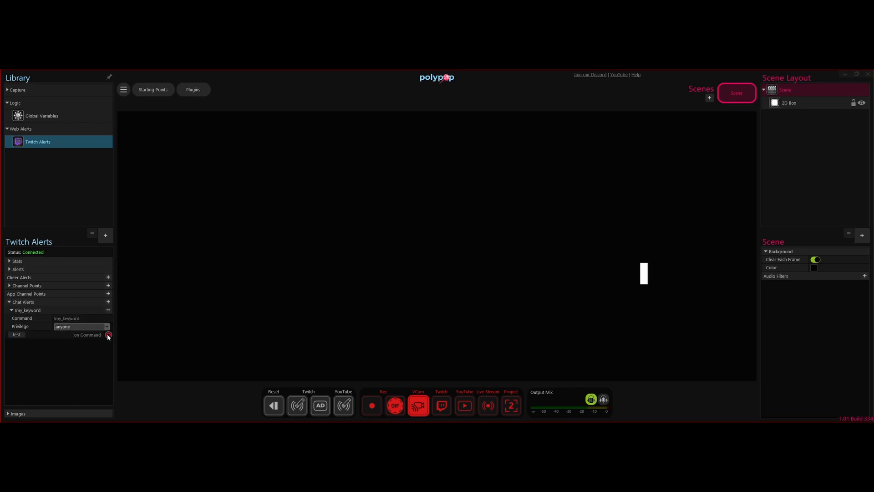
# Step: Wire the !my_keyword command event to the Int variable's value with the expression <target> + 10
pyautogui.moveTo(109, 335); pyautogui.dragTo(109, 268)
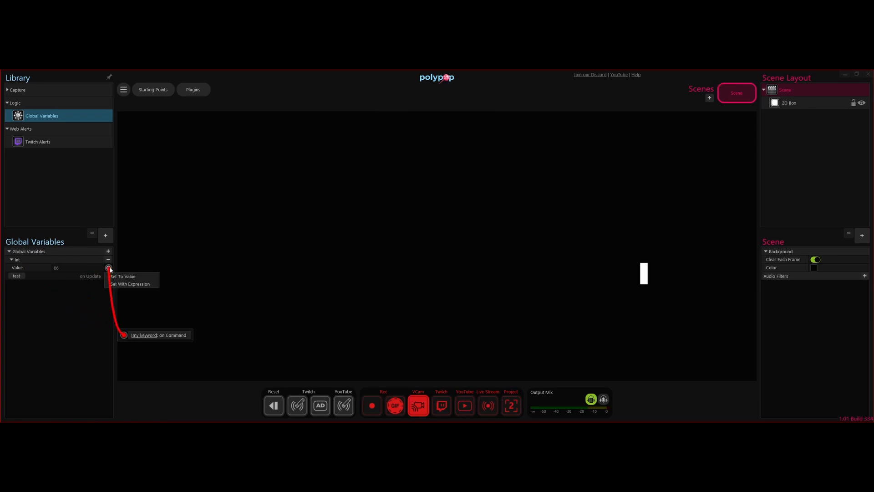
pyautogui.click(129, 284)
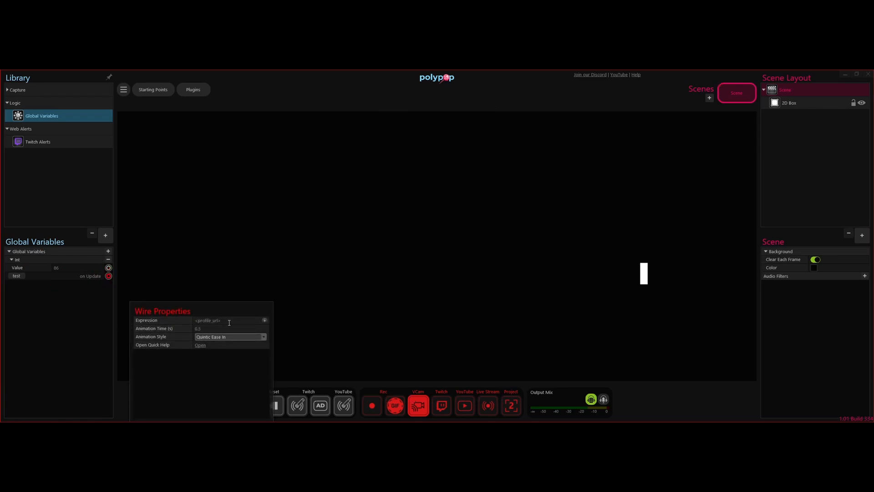
pyautogui.click(250, 320)
pyautogui.press('BackSpace')
pyautogui.click(265, 321)
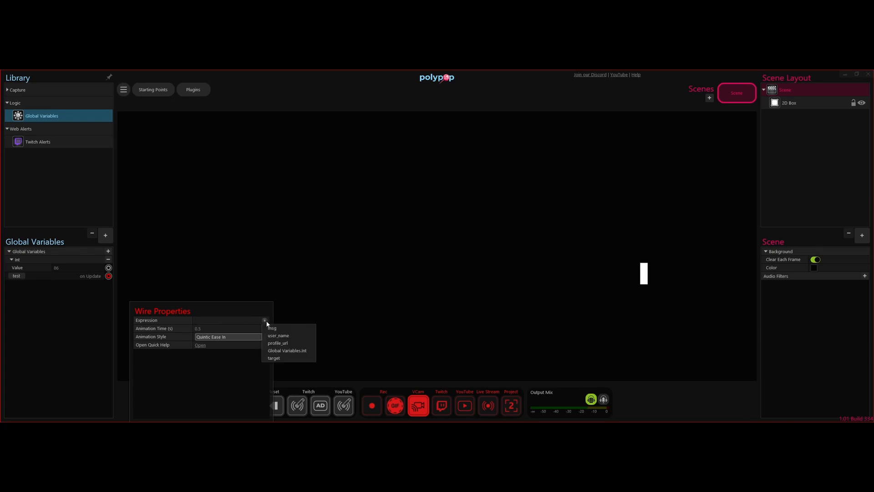
pyautogui.click(273, 357)
pyautogui.write('+ 10')
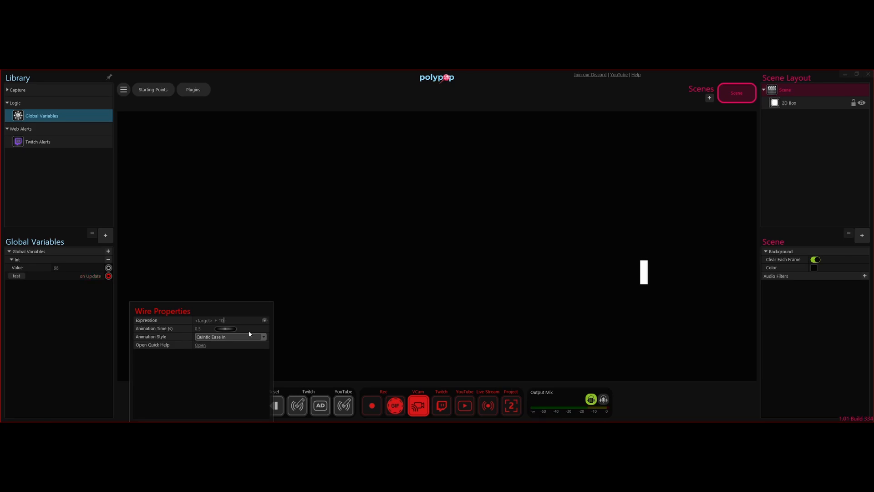
pyautogui.click(66, 338)
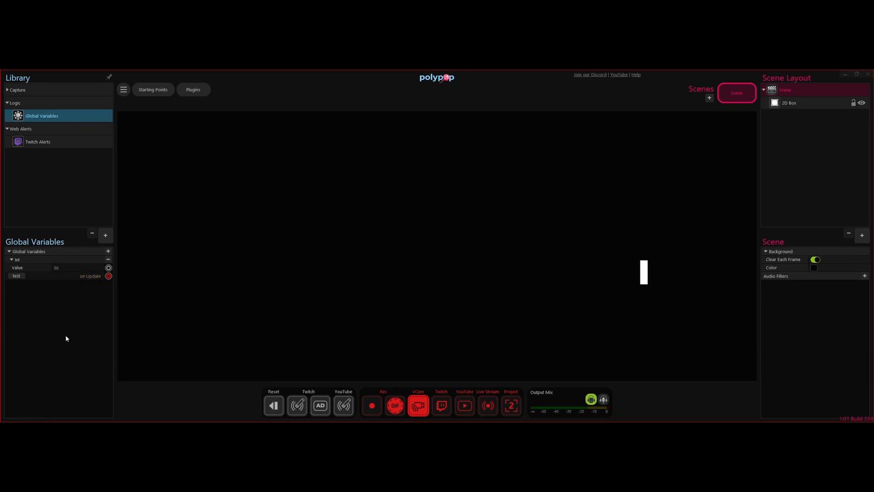
# Step: Move the 2D box back to the middle of the canvas and deselect it
pyautogui.click(19, 277)
pyautogui.moveTo(647, 274); pyautogui.dragTo(428, 257)
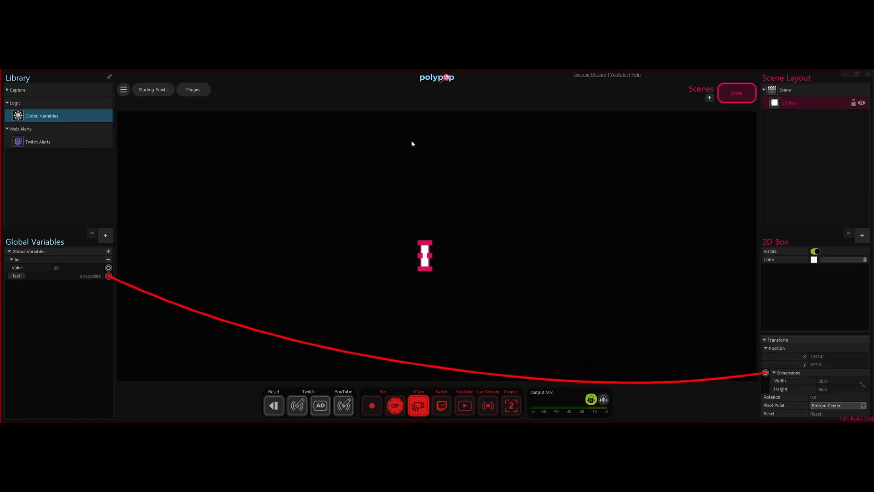
pyautogui.click(380, 90)
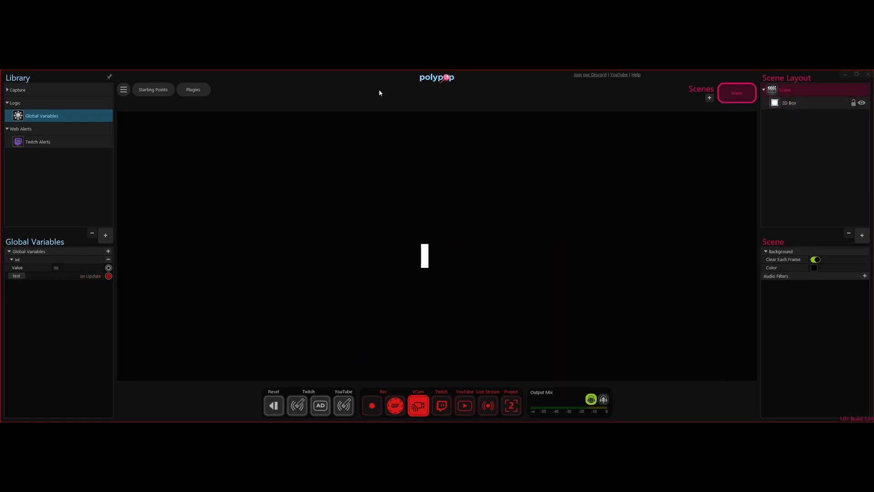
# Step: Test the Int variable's update event, and trigger the !my_keyword chat alert's test several times
pyautogui.click(17, 277)
pyautogui.click(18, 276)
pyautogui.click(18, 277)
pyautogui.click(39, 143)
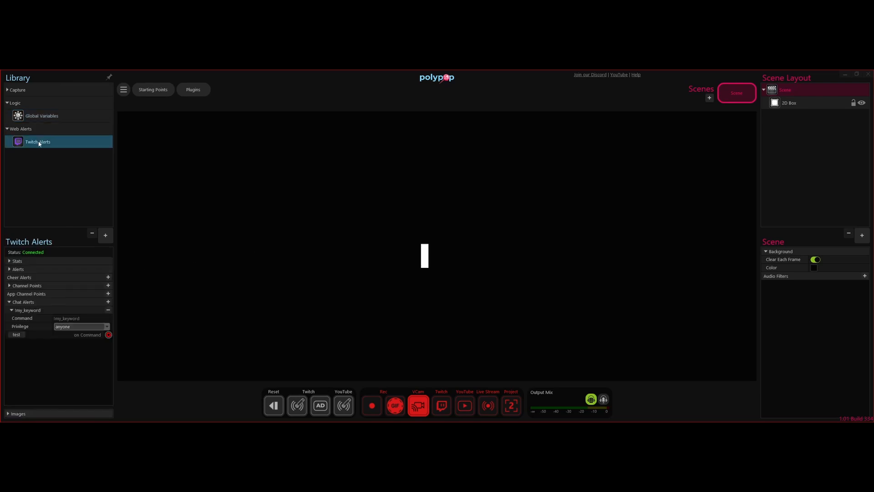
pyautogui.click(17, 334)
pyautogui.click(17, 335)
pyautogui.click(17, 335)
pyautogui.click(17, 334)
pyautogui.click(17, 334)
pyautogui.click(17, 334)
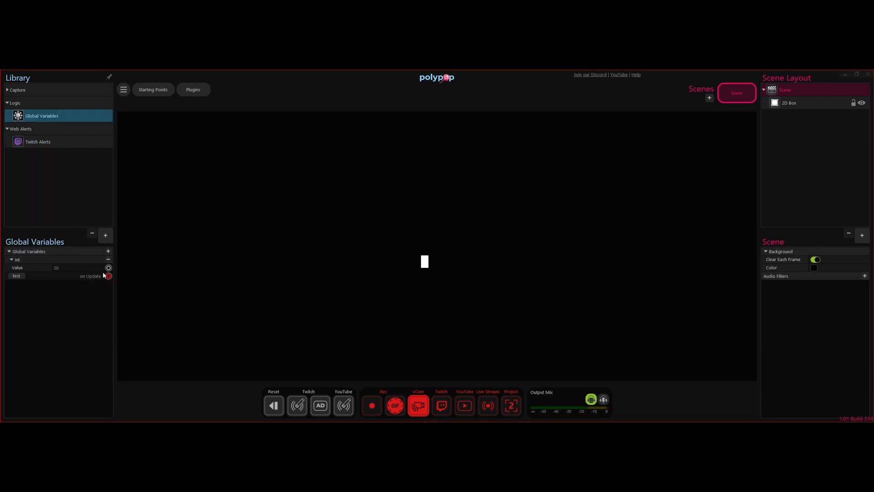
# Step: Wire the Int variable's update event to the 2D box's Color with the expression rgba(255, 255, 255, 255)
pyautogui.moveTo(109, 277)
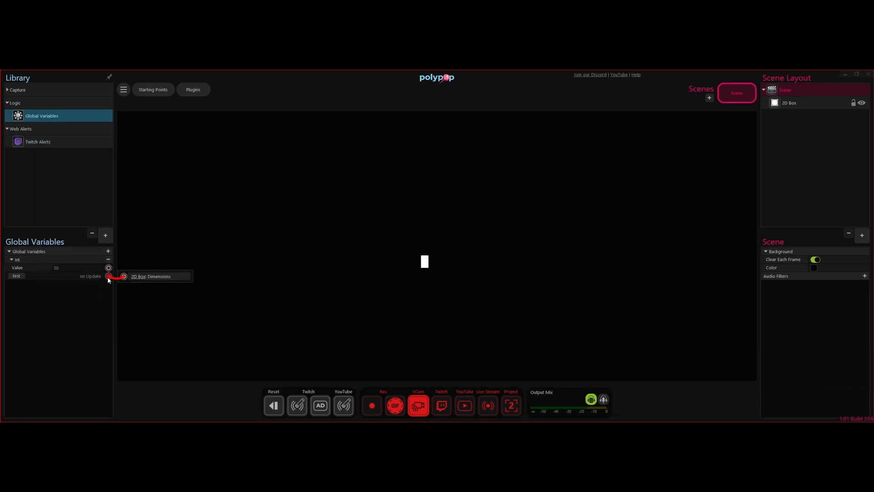
pyautogui.moveTo(109, 278); pyautogui.dragTo(766, 260)
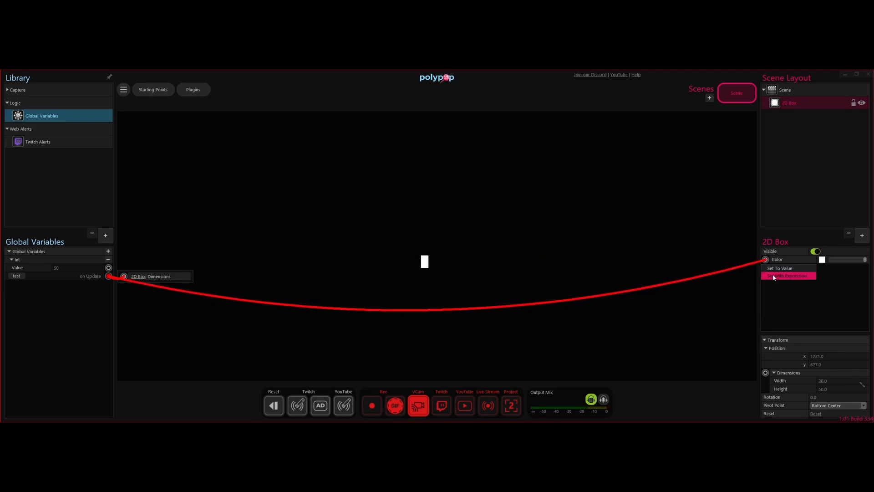
pyautogui.click(773, 276)
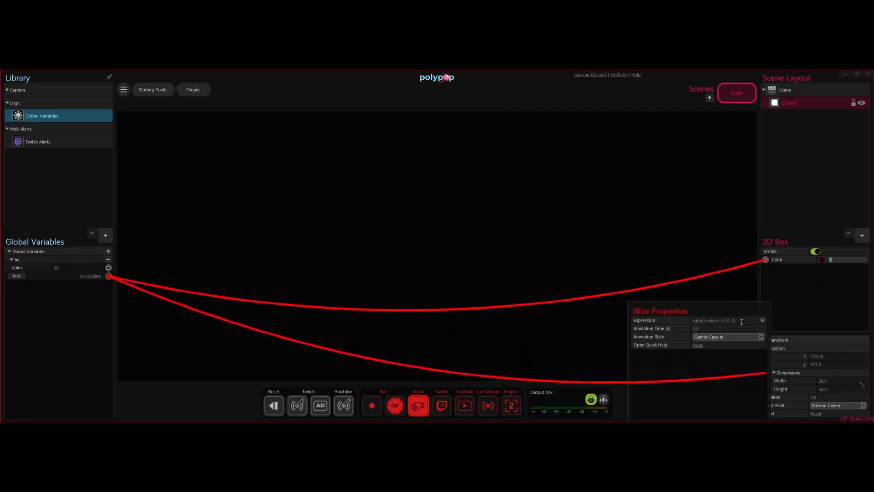
pyautogui.moveTo(735, 321); pyautogui.dragTo(662, 328)
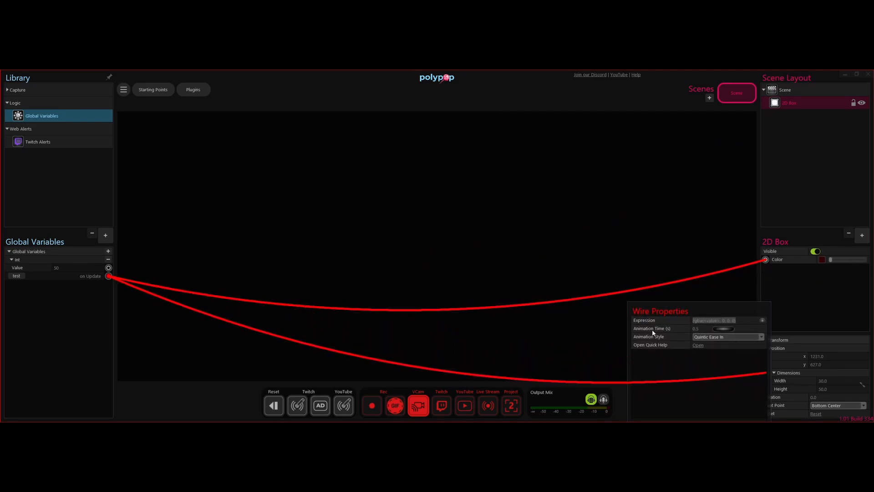
pyautogui.click(723, 320)
pyautogui.write('250')
pyautogui.press('BackSpace')
pyautogui.write('5, 255, 255, 255)')
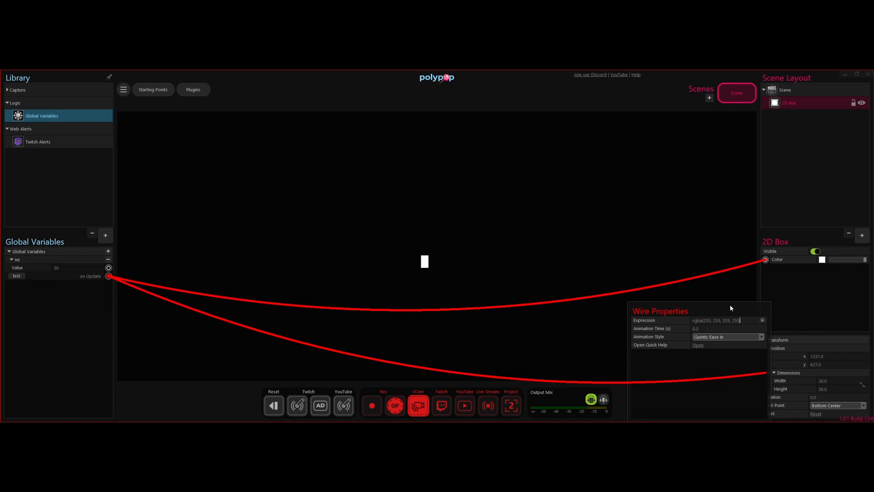
# Step: Replace the color expression with a test function that checks whether <value> is at least 75
pyautogui.moveTo(746, 321); pyautogui.dragTo(652, 327)
pyautogui.hotkey('ctrl', 'c')
pyautogui.press('BackSpace')
pyautogui.write('test < value> >=75,')
# Step: Complete the test expression with green, red and blue at 0, for true and rgba(255, 255, 255, 255) for false
pyautogui.hotkey('ctrl', 'v')
pyautogui.hotkey('shift', 'Left')
pyautogui.hotkey('shift', 'Left')
pyautogui.hotkey('shift', 'Left')
pyautogui.write('0')
pyautogui.hotkey('shift', 'Right')
pyautogui.hotkey('shift', 'Right')
pyautogui.hotkey('shift', 'Right')
pyautogui.write('0')
pyautogui.hotkey('ctrl', 'v')
pyautogui.write(')')
pyautogui.click(365, 96)
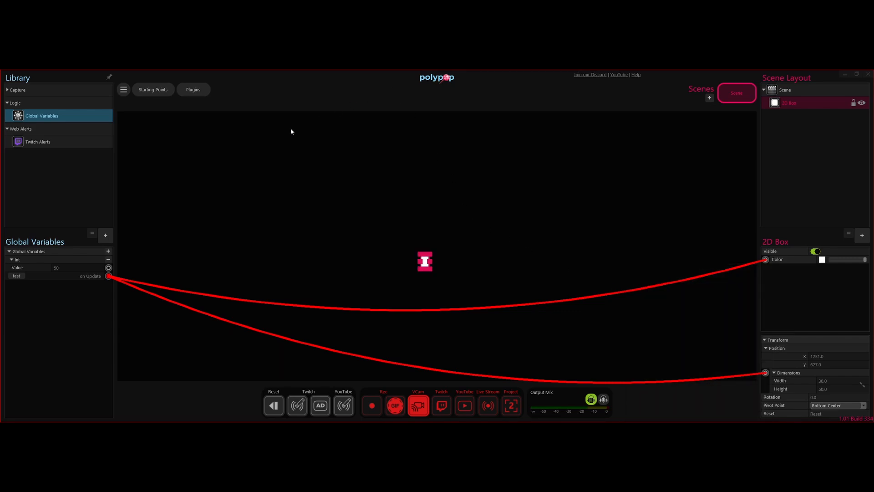
# Step: Raise the Int variable's value above 75 to check the 2D box's color change
pyautogui.click(62, 267)
pyautogui.click(312, 98)
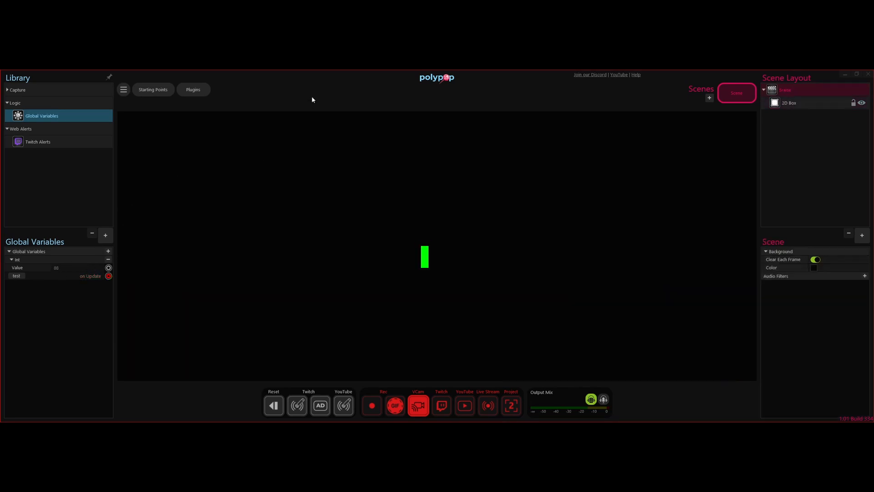